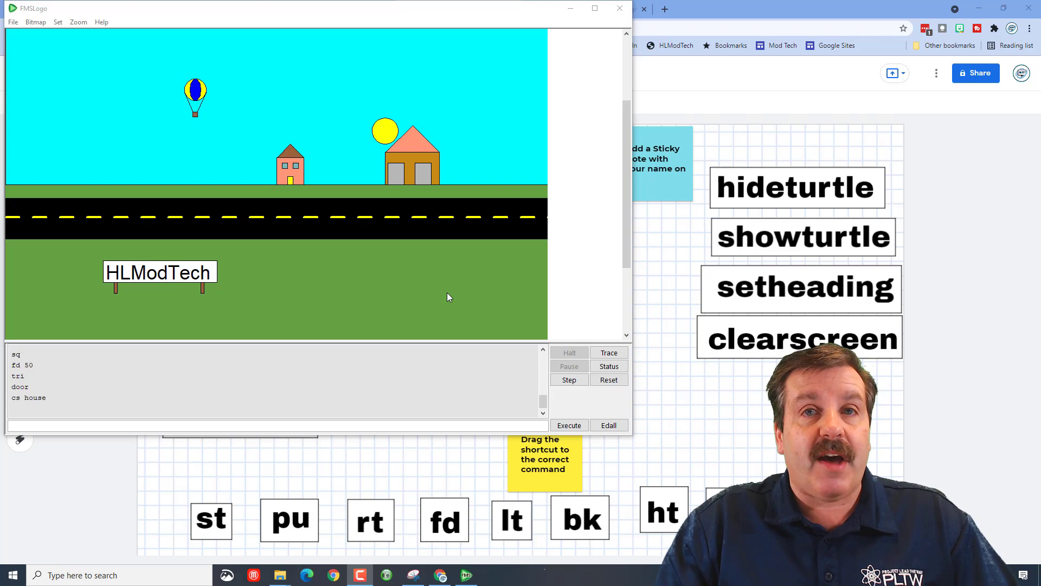
# Step: Close the FMSLogo drawing window to get back to the FMS Logo 101 Jamboard
pyautogui.hotkey('alt', 'F4')
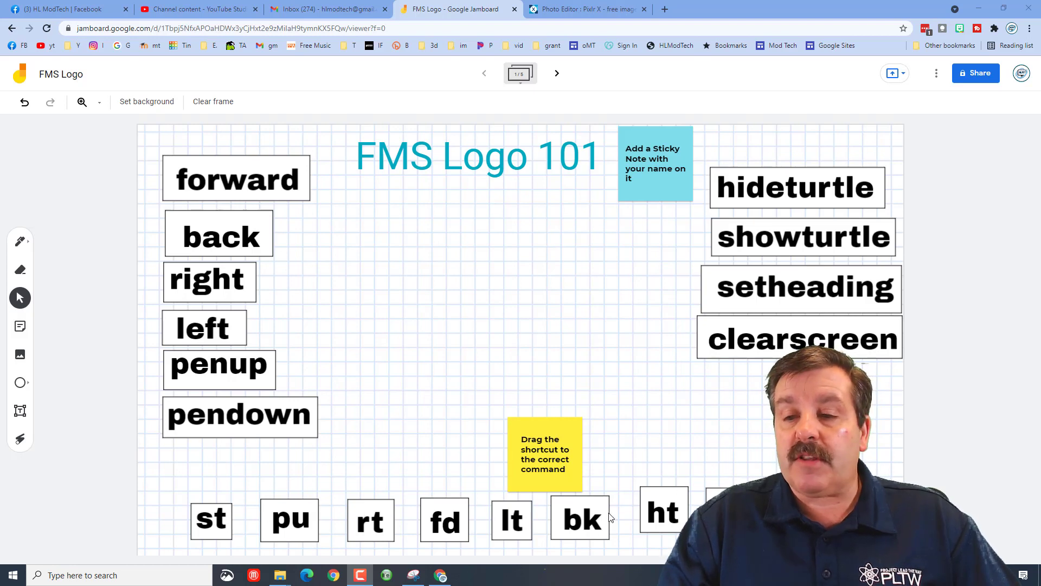
# Step: Select the lt shortcut and move the pd shortcut beside the pendown card
pyautogui.click(512, 520)
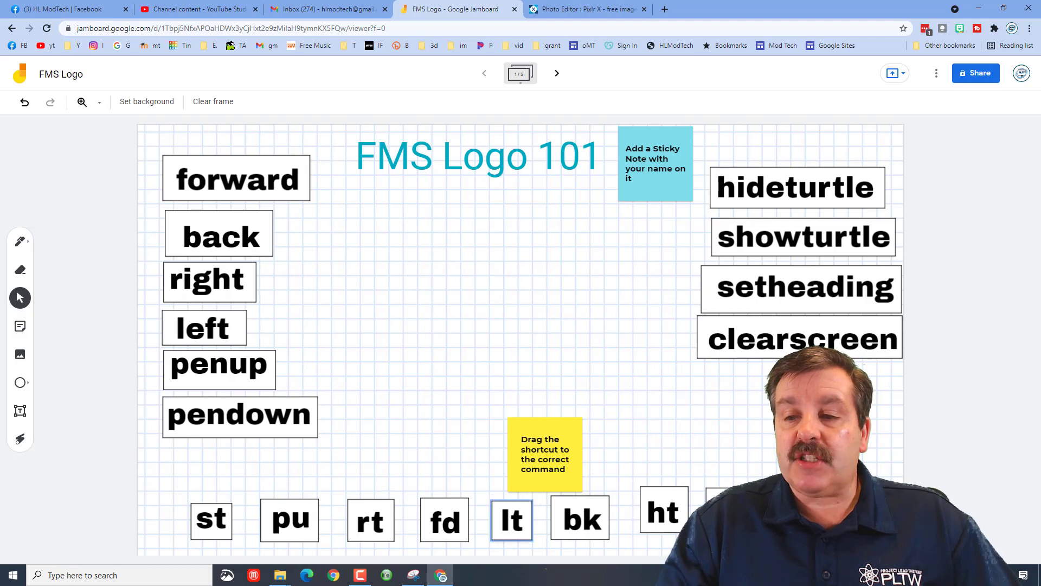
pyautogui.moveTo(723, 531); pyautogui.dragTo(348, 432)
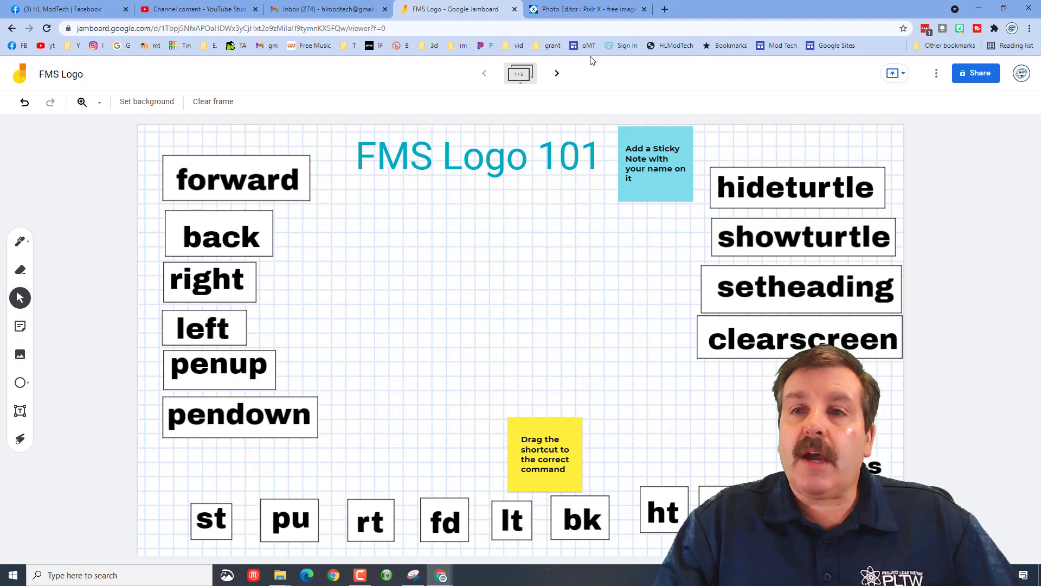
# Step: Try the x-axis label at the compass's left arrow, return it beside y-axis, then move to the grid page
pyautogui.click(557, 73)
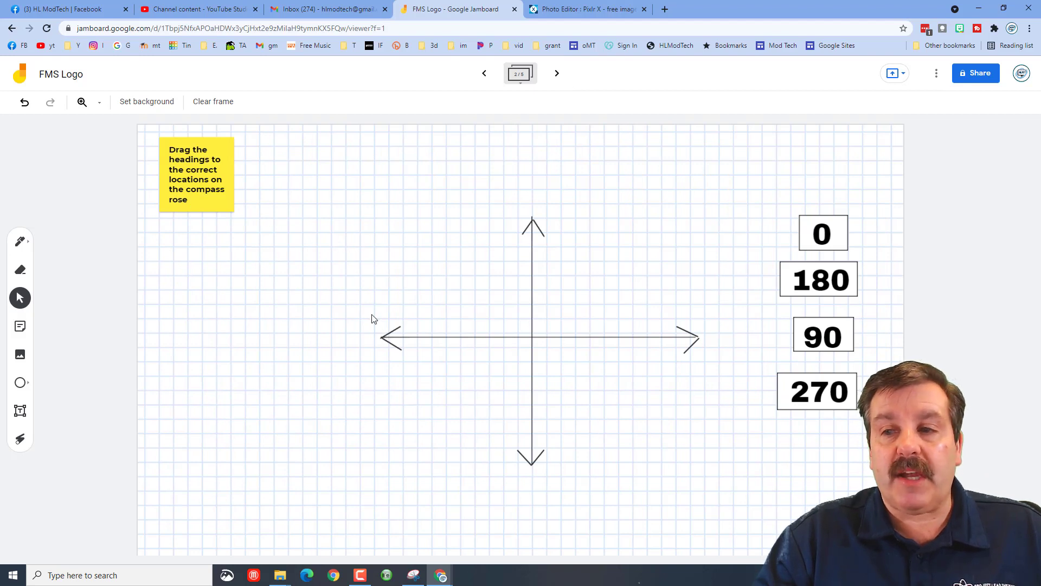
pyautogui.click(263, 426)
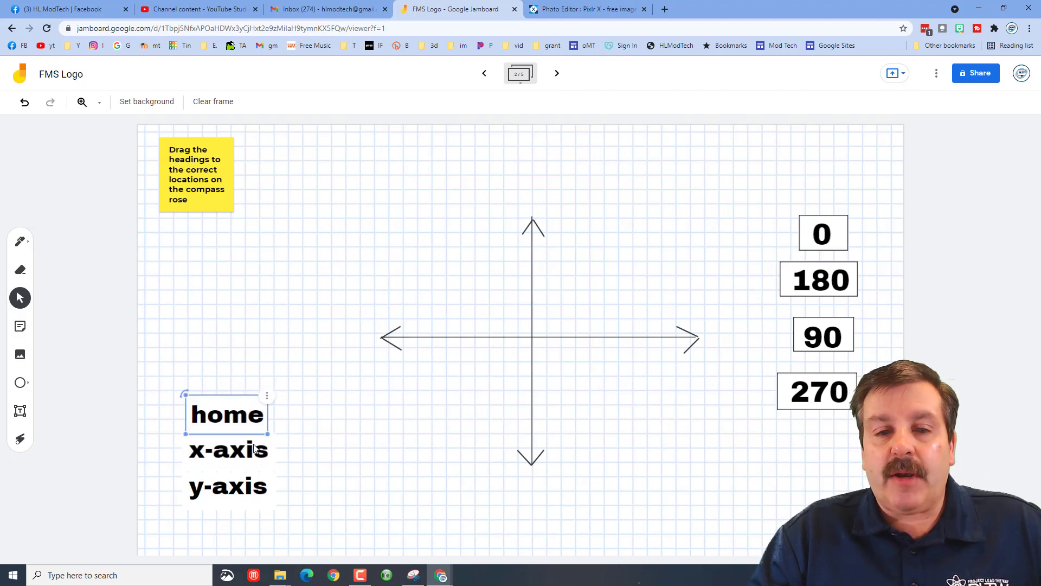
pyautogui.click(254, 448)
pyautogui.moveTo(254, 448); pyautogui.dragTo(348, 336)
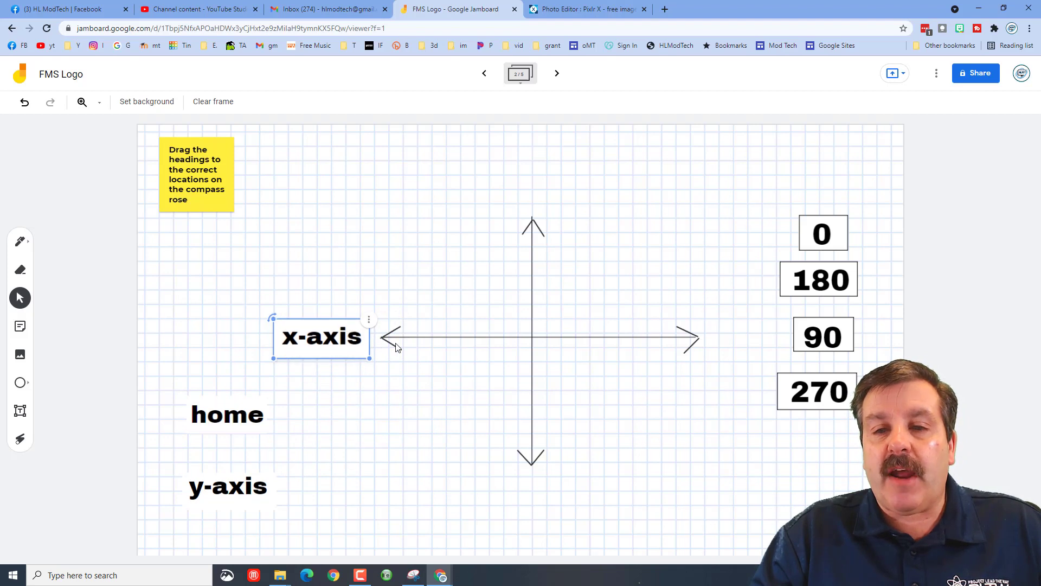
pyautogui.click(617, 348)
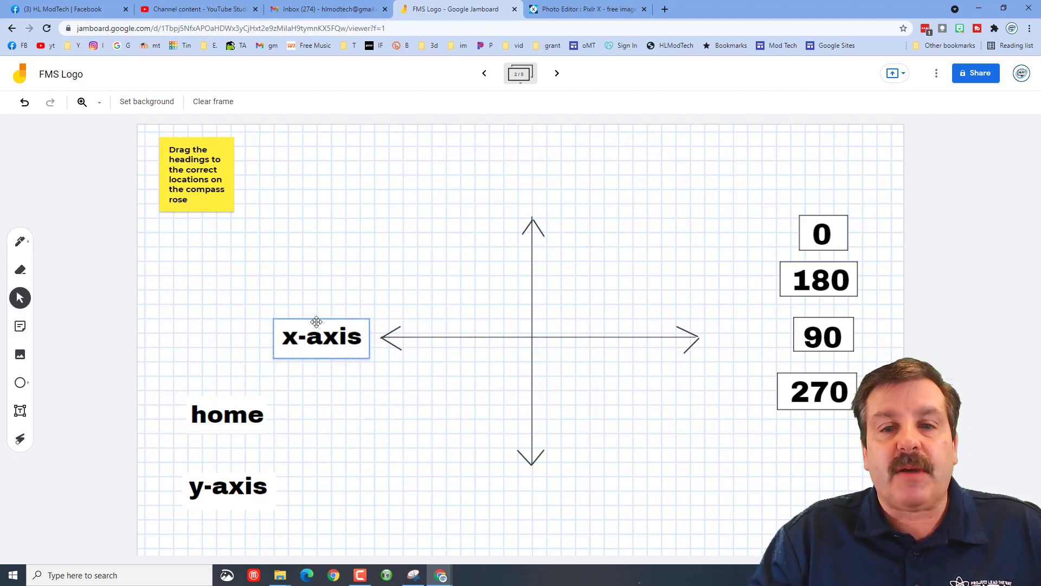
pyautogui.moveTo(314, 334); pyautogui.dragTo(227, 446)
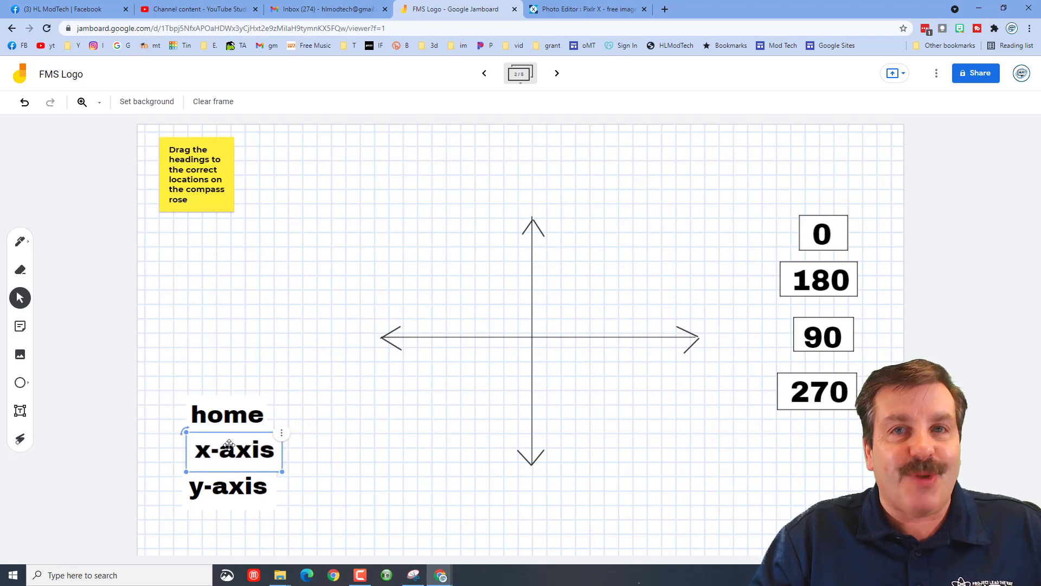
pyautogui.press('Escape')
pyautogui.click(557, 74)
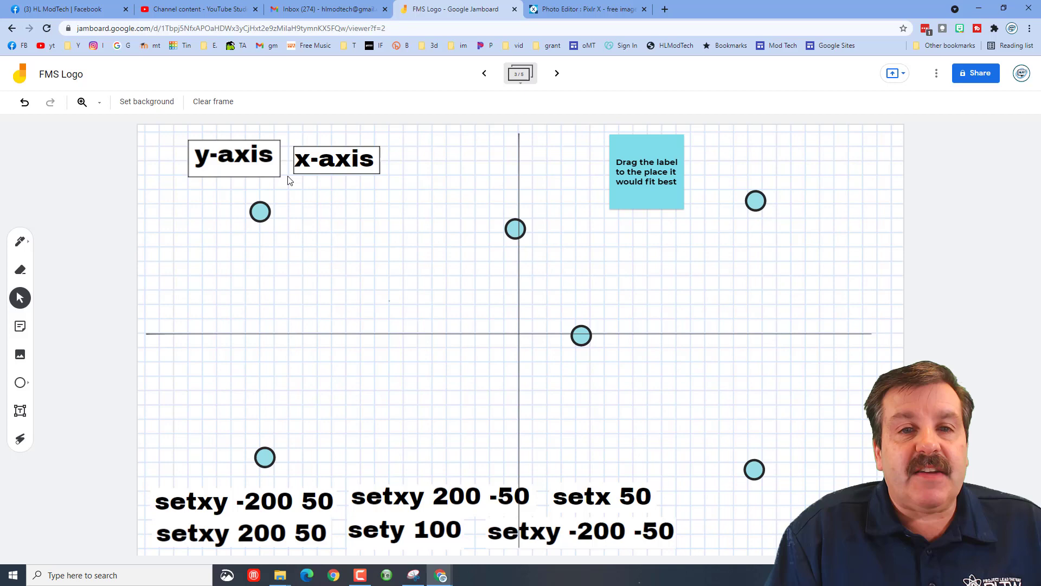
# Step: Place x-axis on the horizontal axis and setx 50 under the dot right of the origin
pyautogui.moveTo(314, 153); pyautogui.dragTo(174, 324)
pyautogui.click(423, 449)
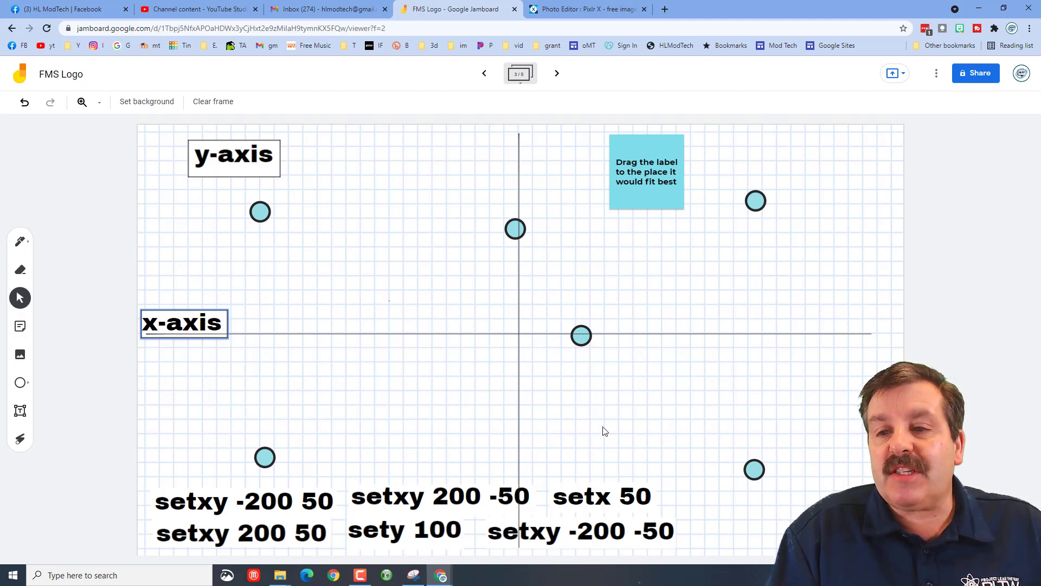
pyautogui.moveTo(575, 498); pyautogui.dragTo(576, 363)
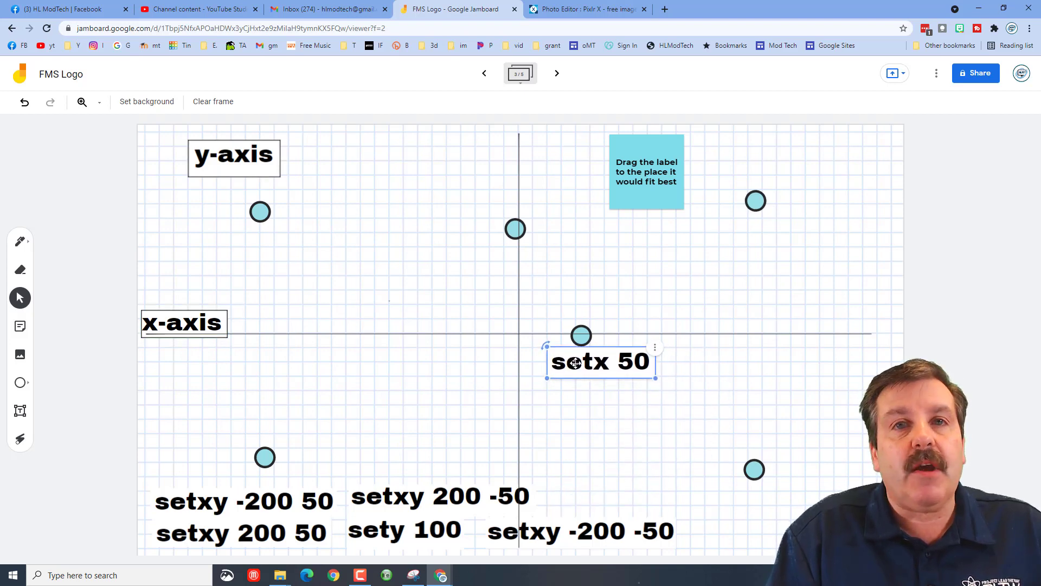
pyautogui.moveTo(480, 491)
pyautogui.mouseDown()
pyautogui.moveTo(552, 438)
pyautogui.moveTo(484, 489)
pyautogui.mouseUp()
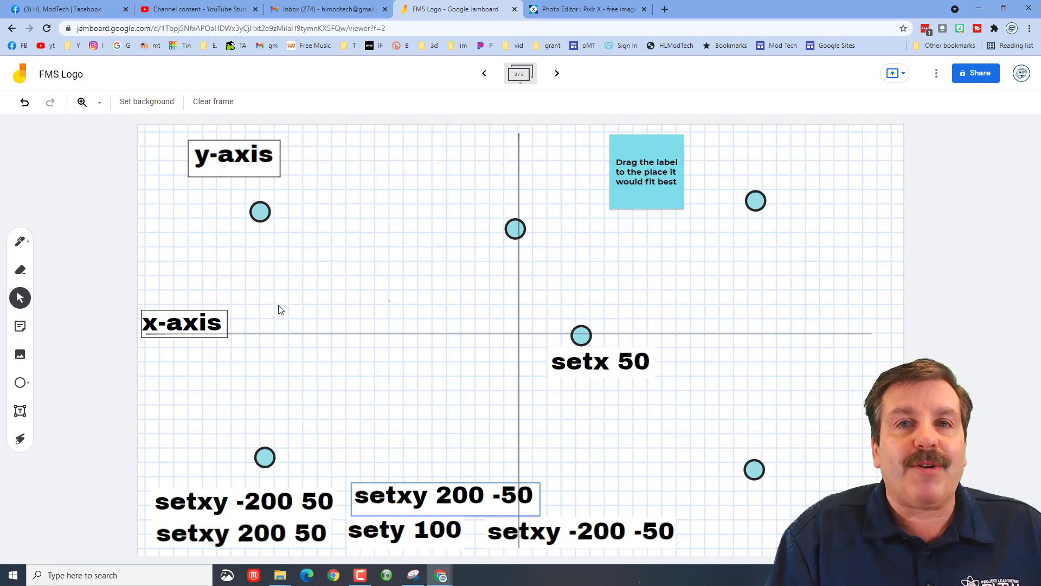
# Step: Move the small house to the ruler's origin with the small square as its window, and reposition the sun
pyautogui.click(560, 73)
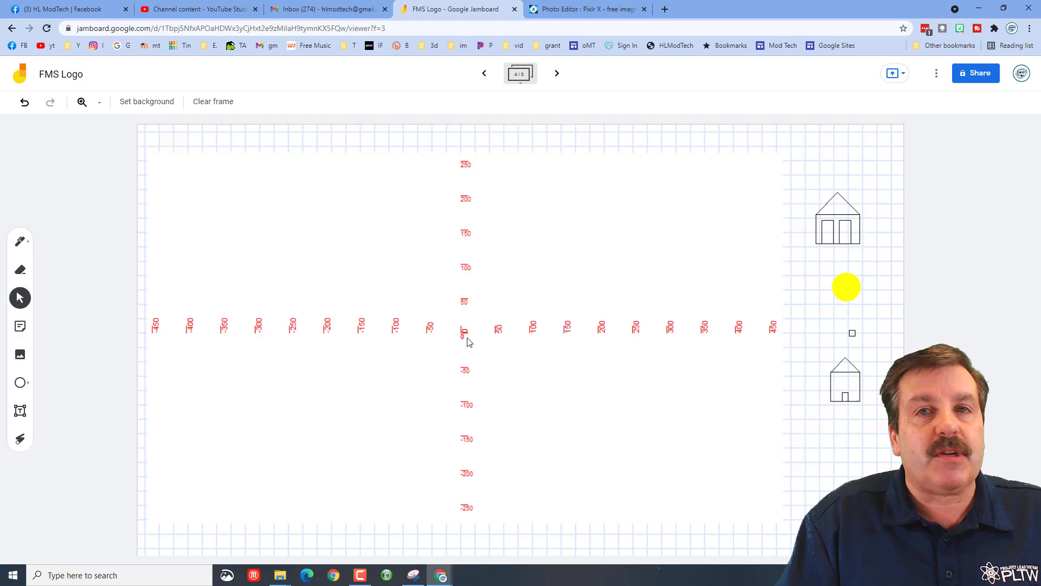
pyautogui.moveTo(830, 377); pyautogui.dragTo(475, 317)
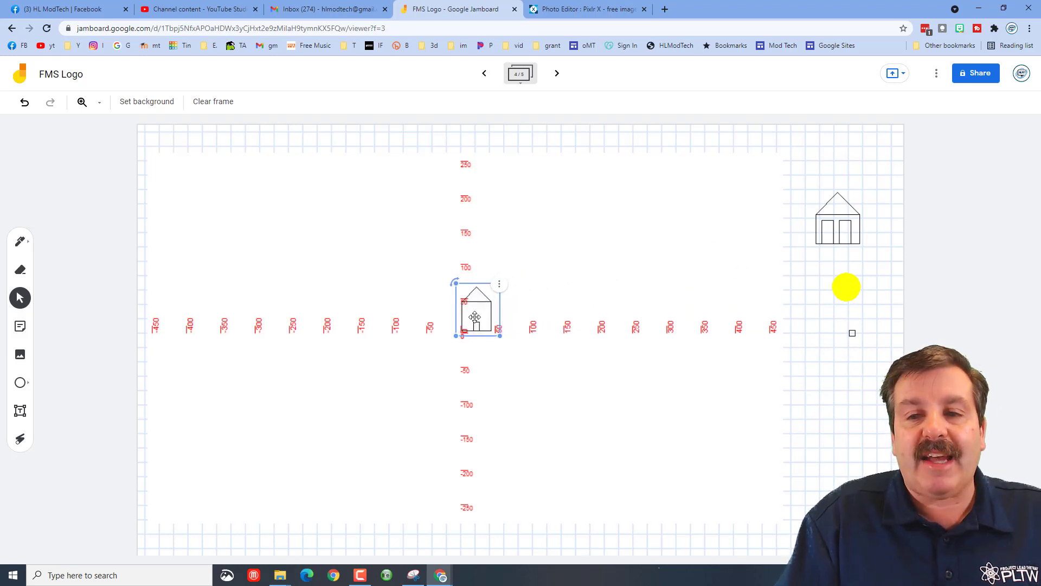
pyautogui.moveTo(852, 333); pyautogui.dragTo(471, 318)
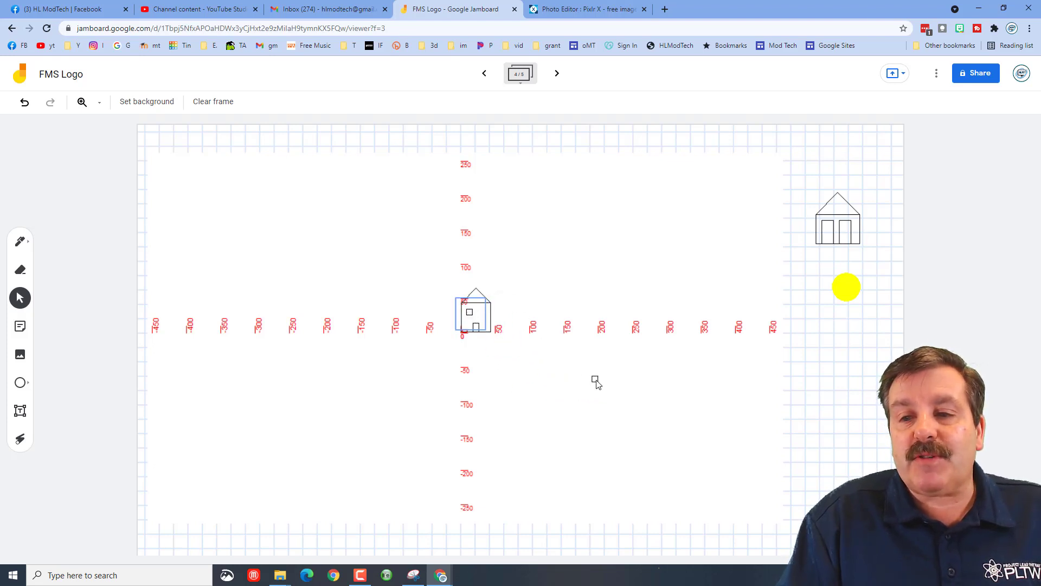
pyautogui.moveTo(595, 378); pyautogui.dragTo(481, 312)
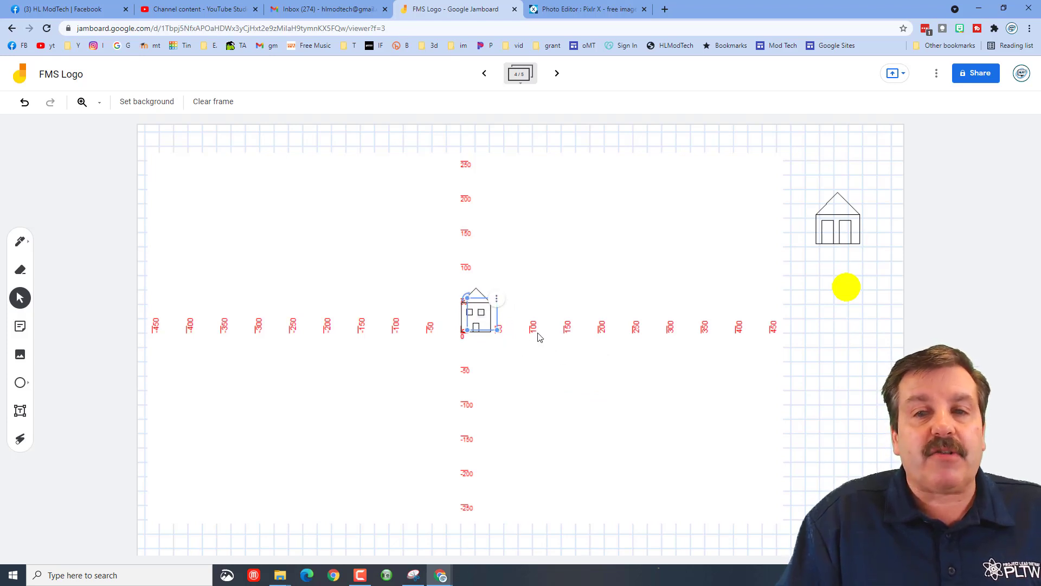
pyautogui.moveTo(832, 218); pyautogui.dragTo(822, 197)
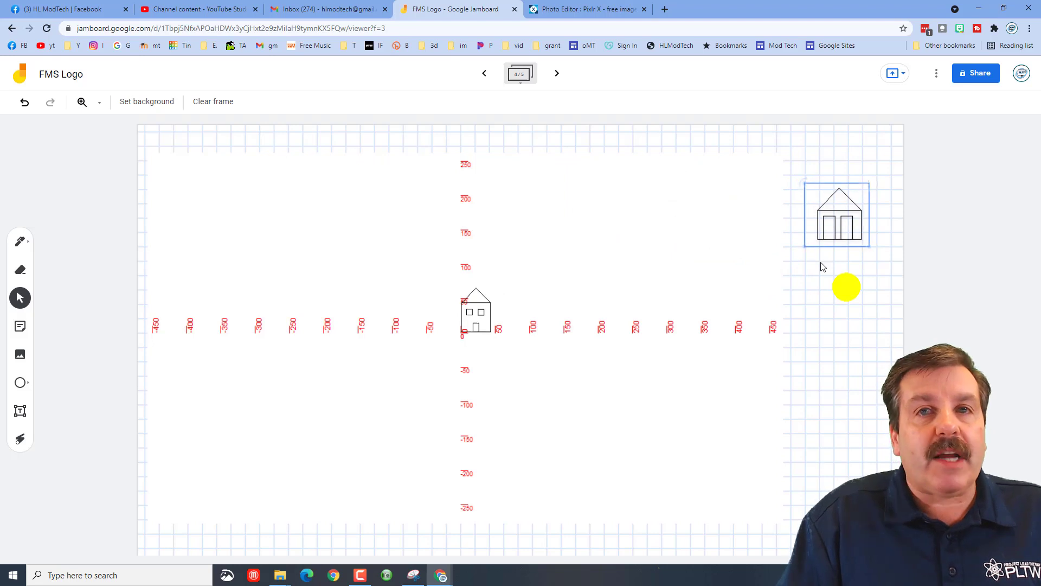
pyautogui.moveTo(841, 293)
pyautogui.mouseDown()
pyautogui.moveTo(644, 239)
pyautogui.moveTo(822, 299)
pyautogui.mouseUp()
# Step: Draw practice box lines with the pen on the grid page, undoing the last stroke
pyautogui.click(429, 339)
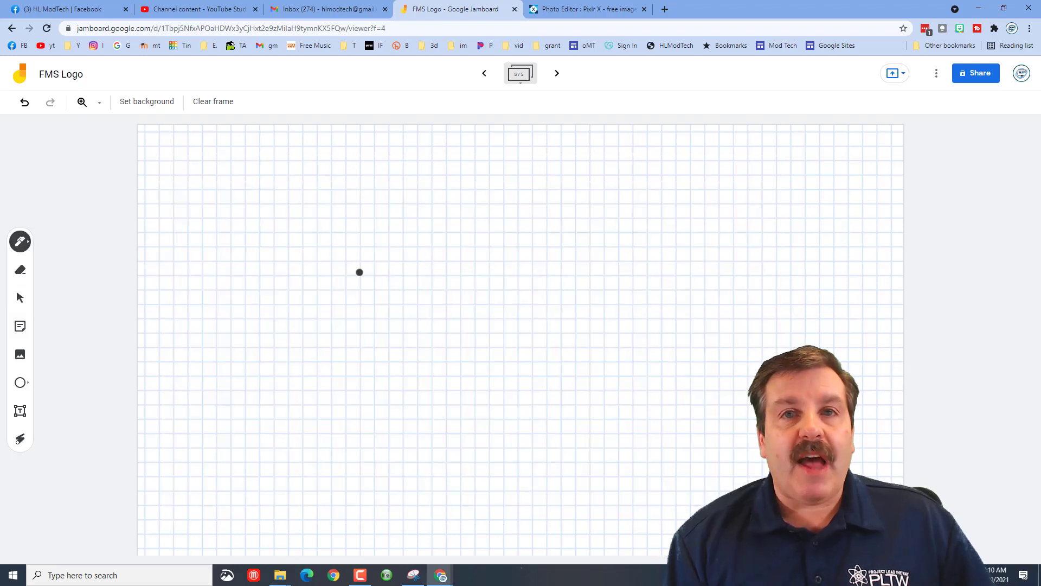
pyautogui.click(20, 241)
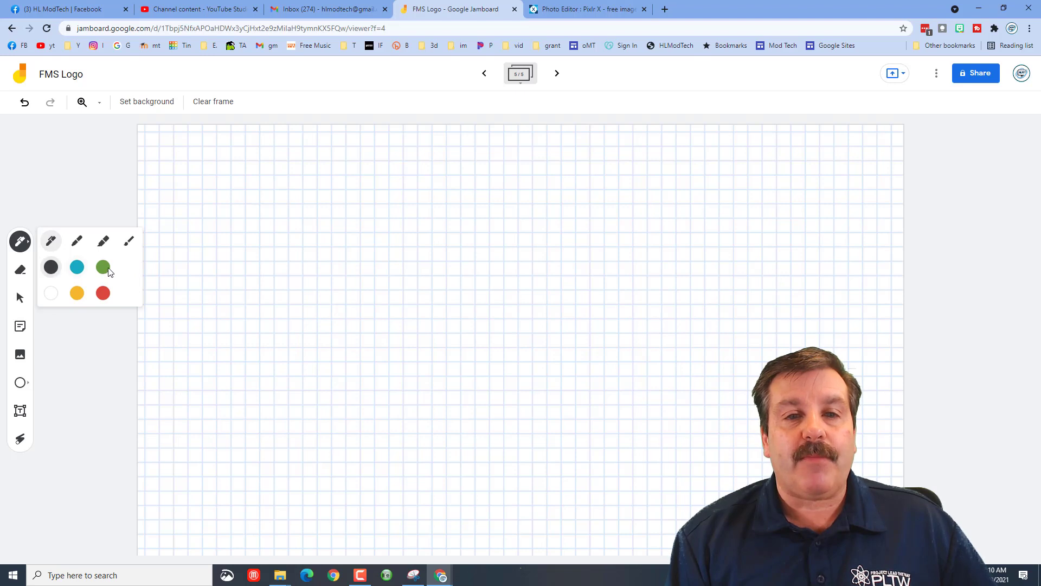
pyautogui.moveTo(278, 346); pyautogui.dragTo(275, 220)
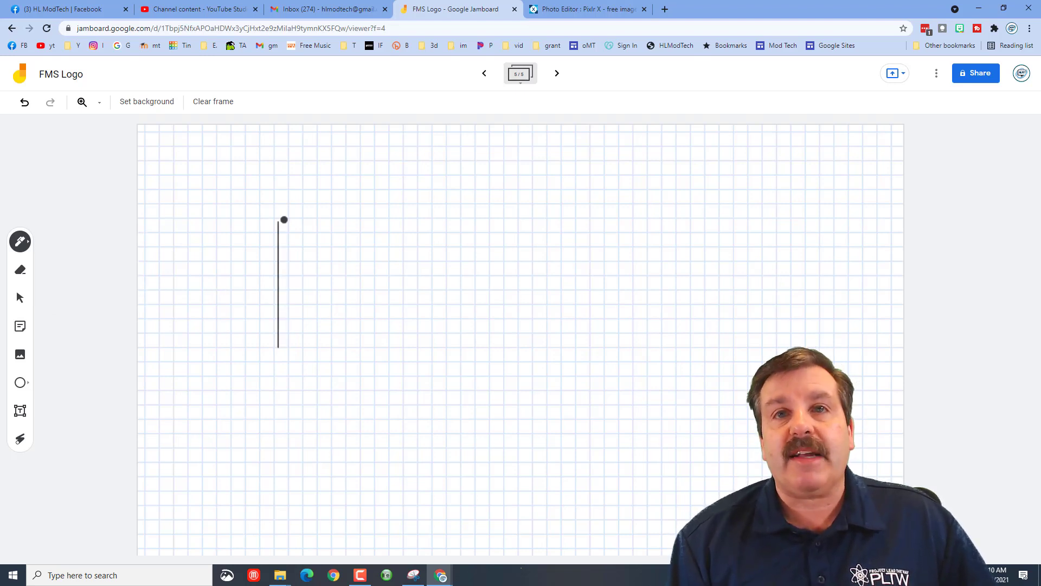
pyautogui.moveTo(278, 223)
pyautogui.mouseDown()
pyautogui.moveTo(419, 223)
pyautogui.moveTo(430, 351)
pyautogui.moveTo(274, 349)
pyautogui.mouseUp()
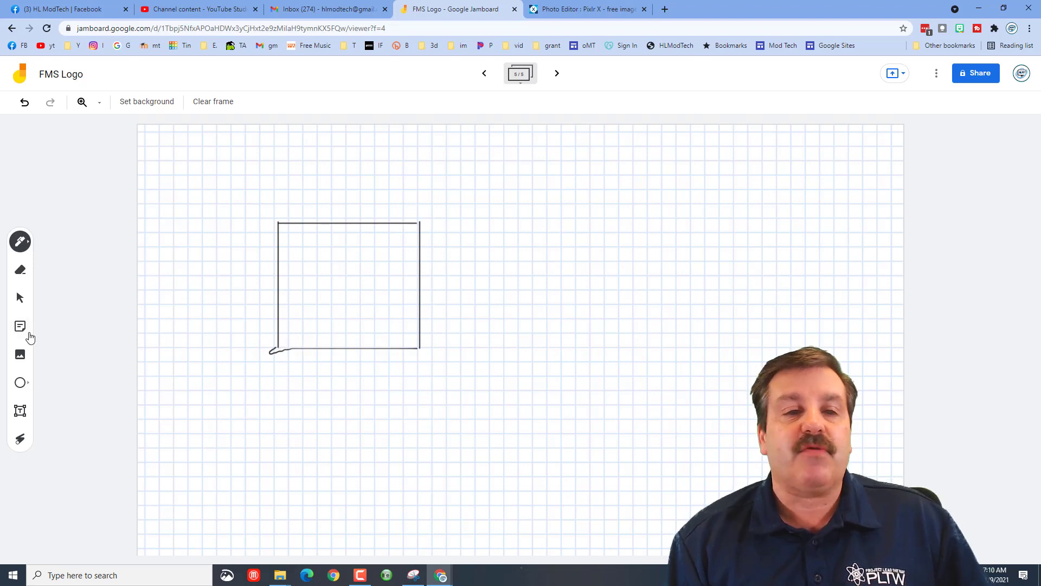
pyautogui.click(25, 102)
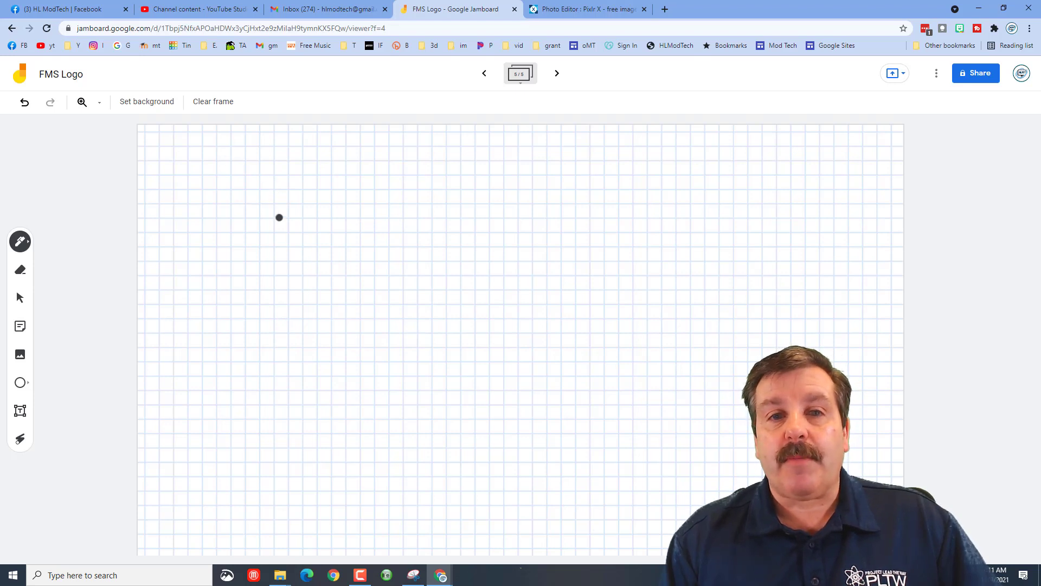
# Step: Sketch a curved G-like shape, then clear everything off the frame
pyautogui.moveTo(279, 216); pyautogui.dragTo(244, 269)
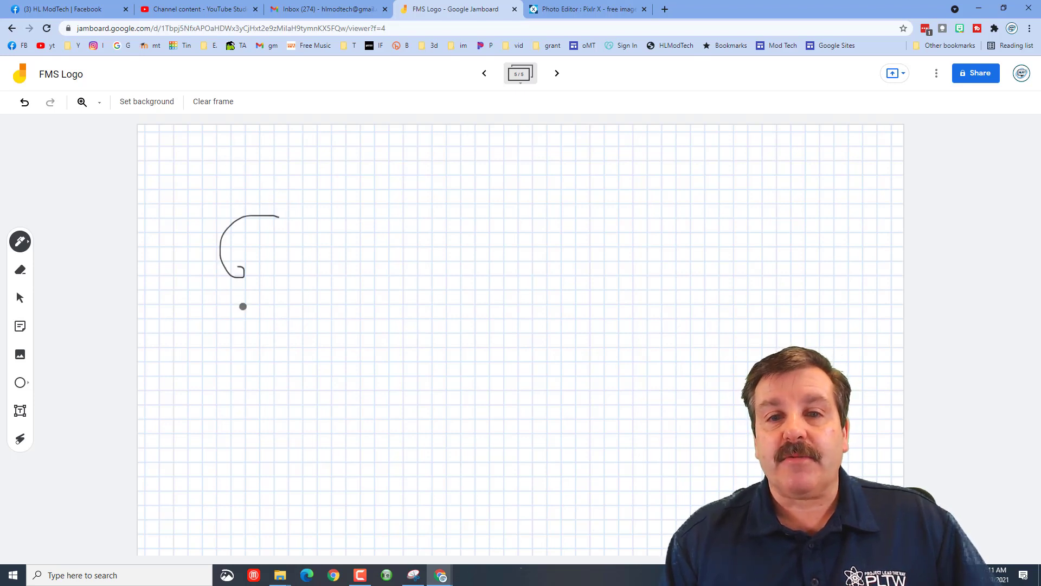
pyautogui.moveTo(243, 306)
pyautogui.mouseDown()
pyautogui.moveTo(458, 258)
pyautogui.moveTo(319, 160)
pyautogui.mouseUp()
pyautogui.click(213, 102)
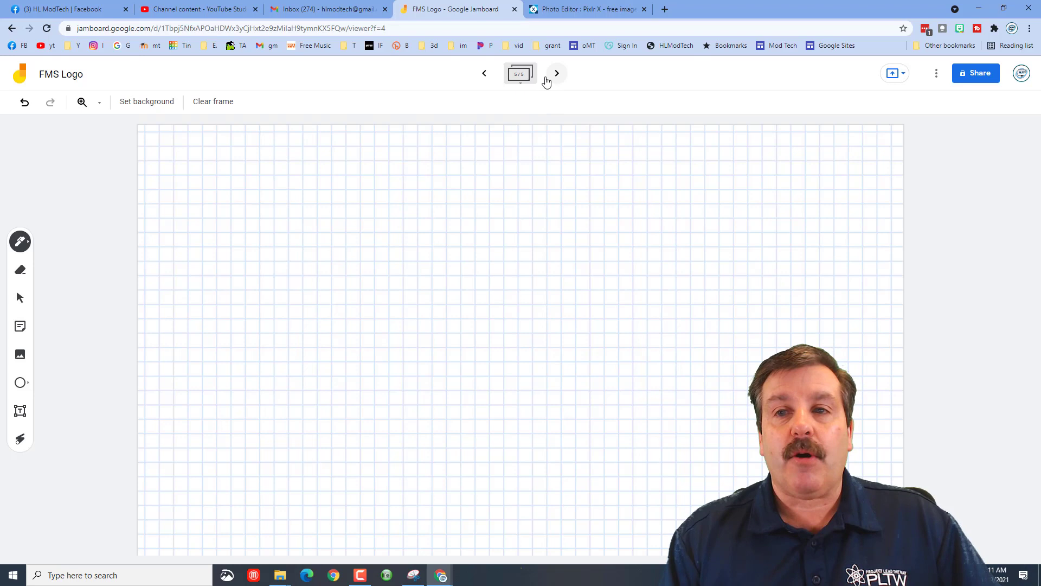
# Step: Add a sixth blank page, then open and close the background choices
pyautogui.click(556, 74)
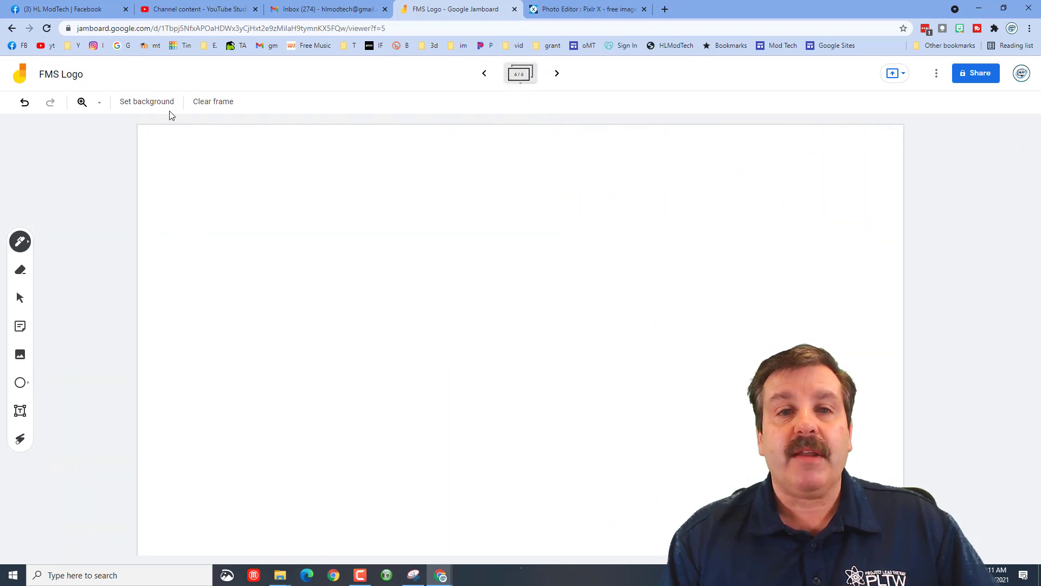
pyautogui.click(154, 103)
pyautogui.click(292, 141)
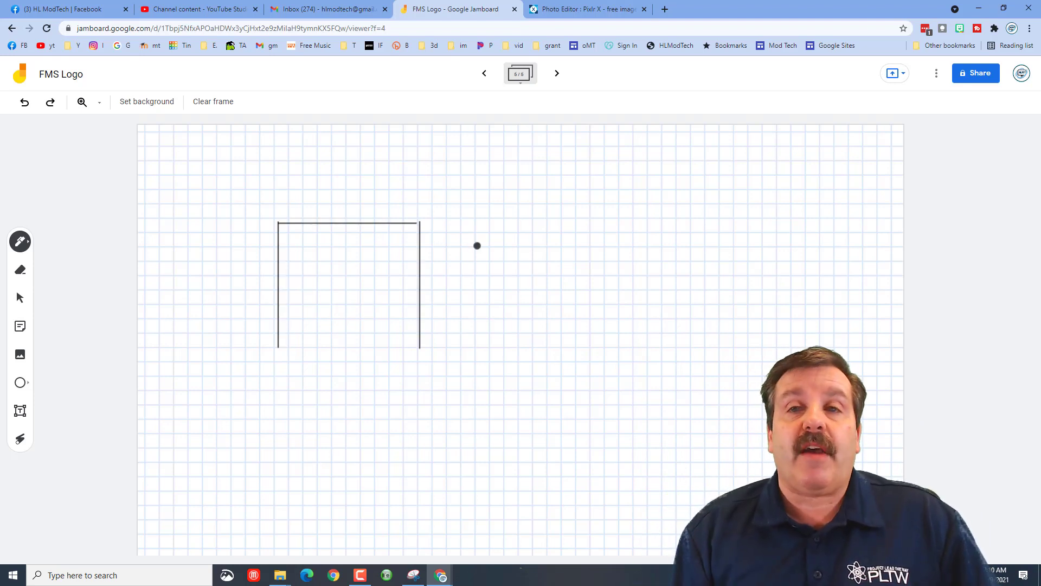
pyautogui.click(937, 74)
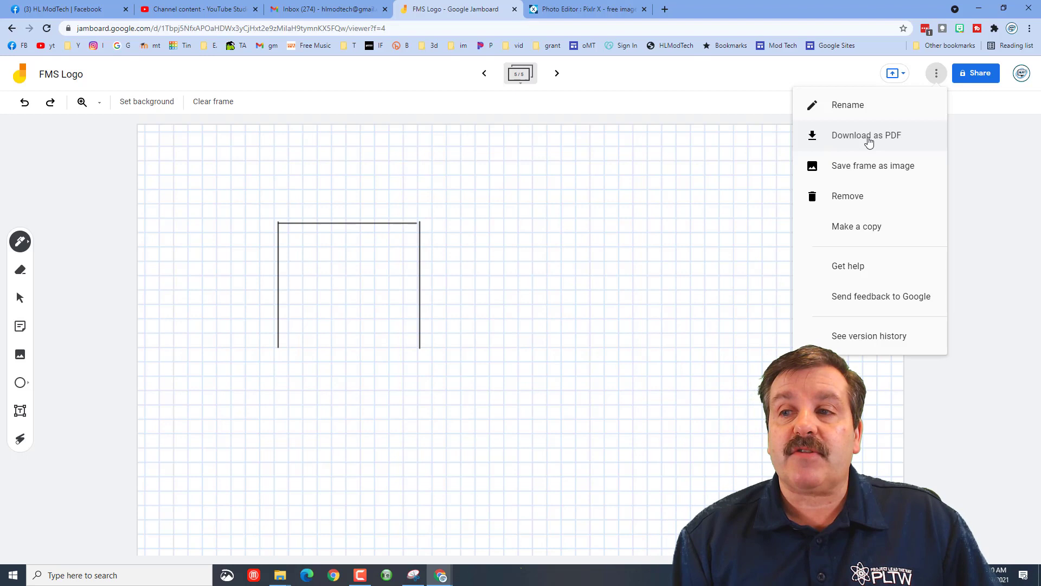
pyautogui.click(672, 281)
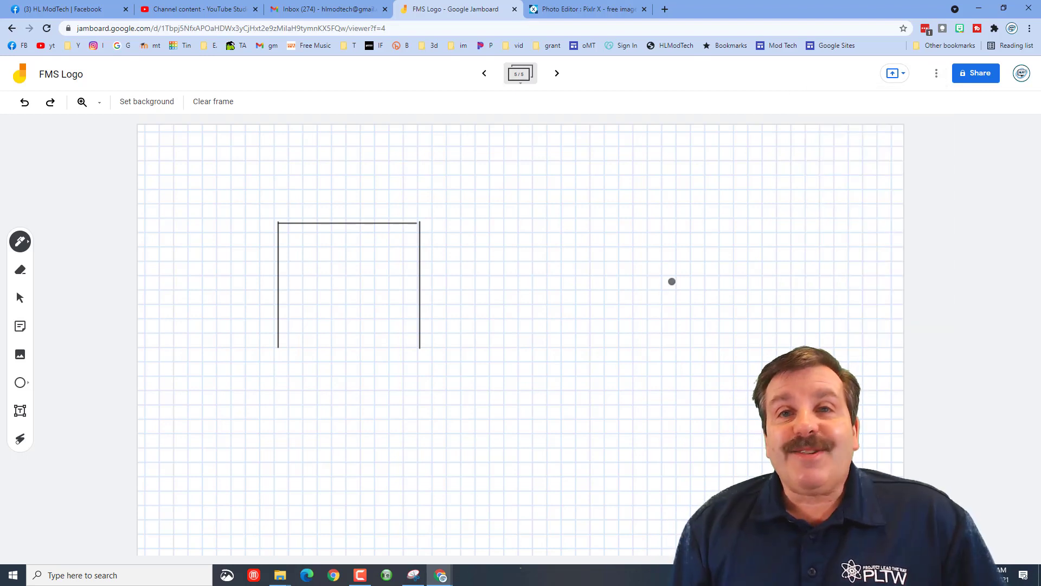